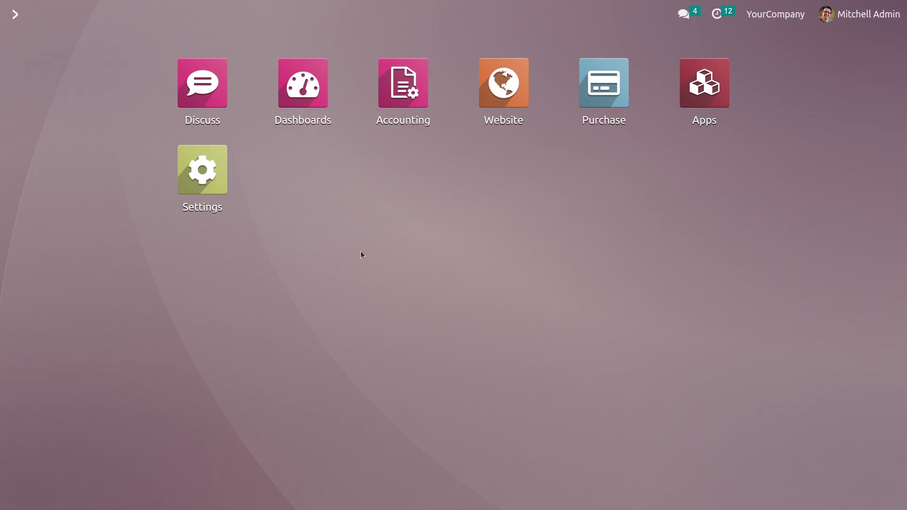
- Search Accounting settings for 'purc', enable Purchase Receipt under Vendor Bills, and save
click(413, 98)
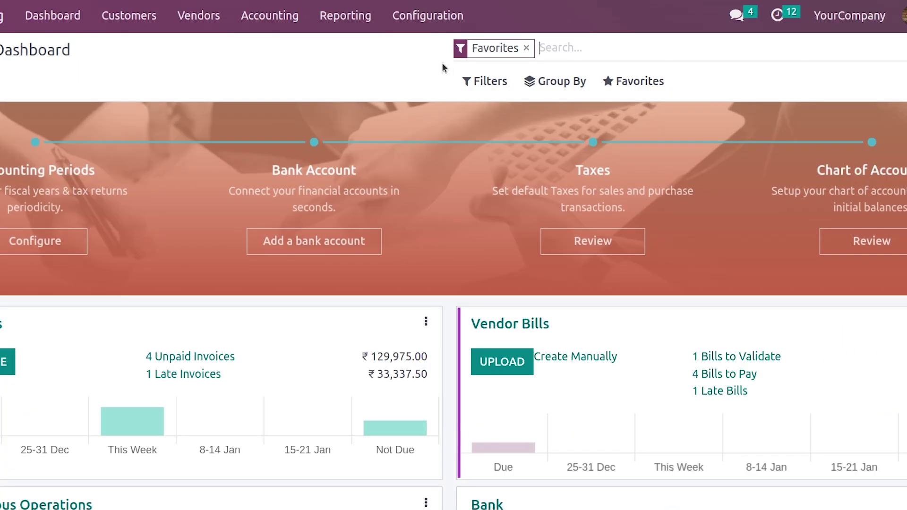
click(420, 16)
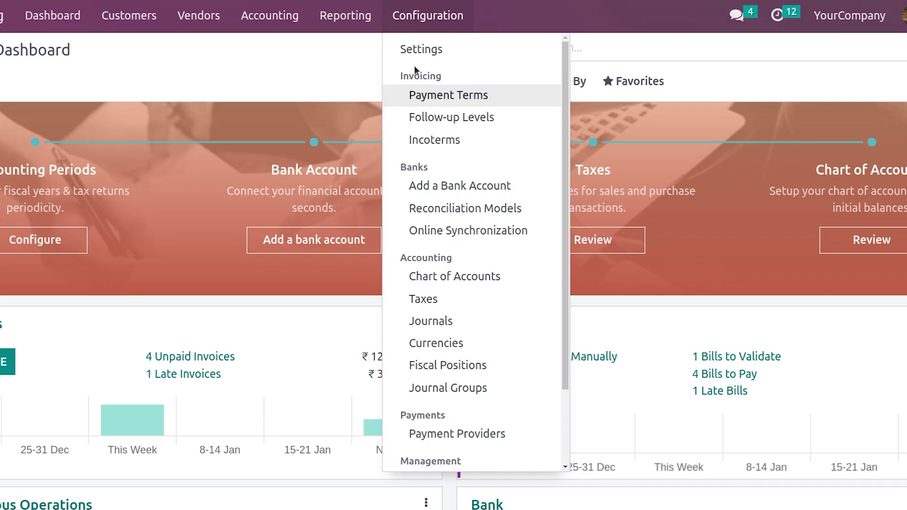
click(417, 52)
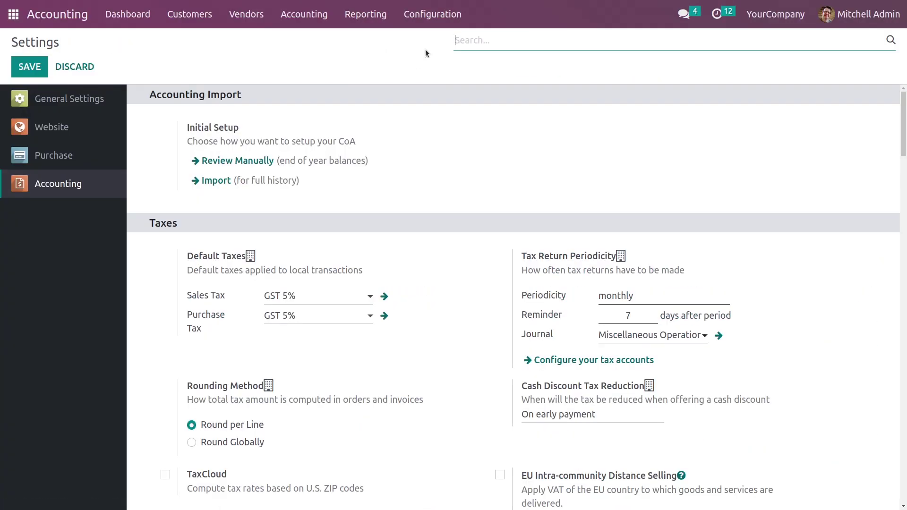
text(purc)
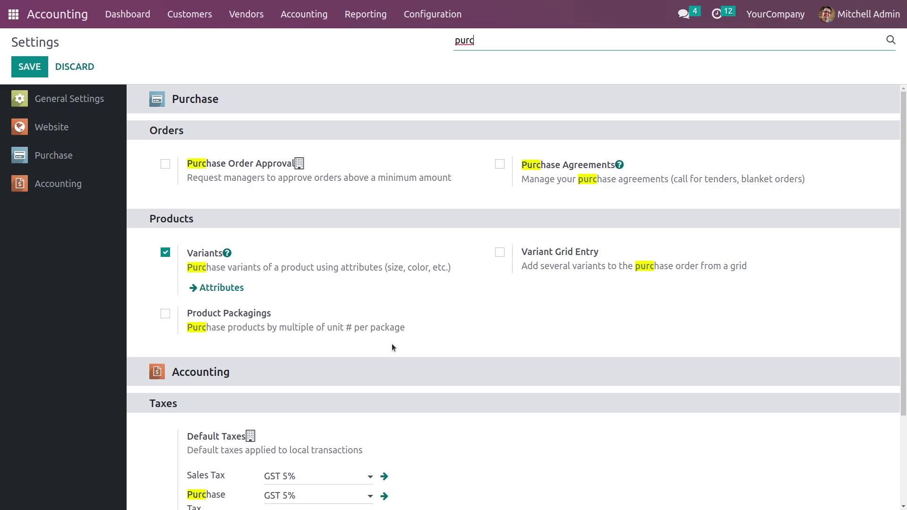
scroll(392, 346, down, 3)
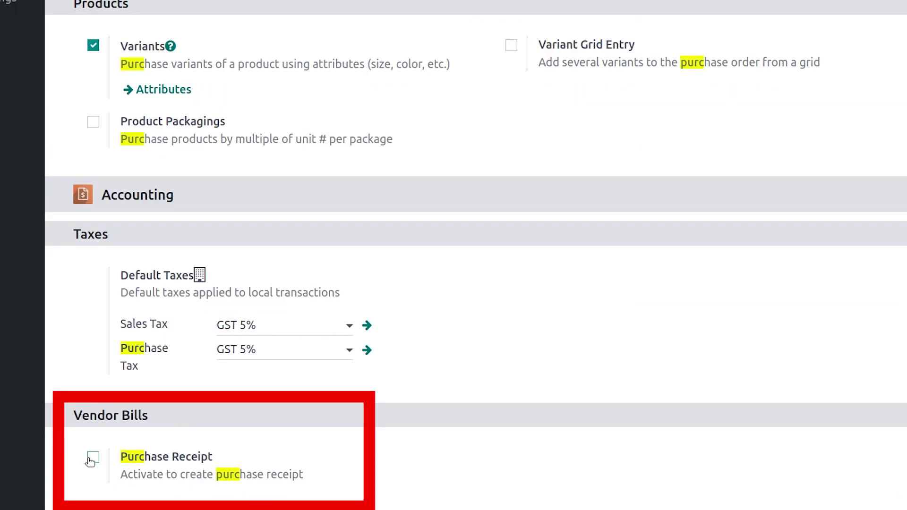
click(93, 458)
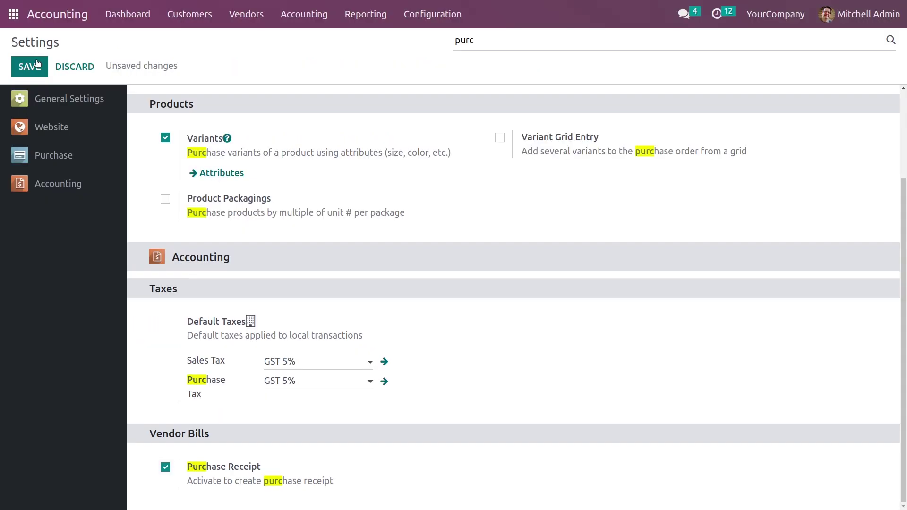
click(36, 67)
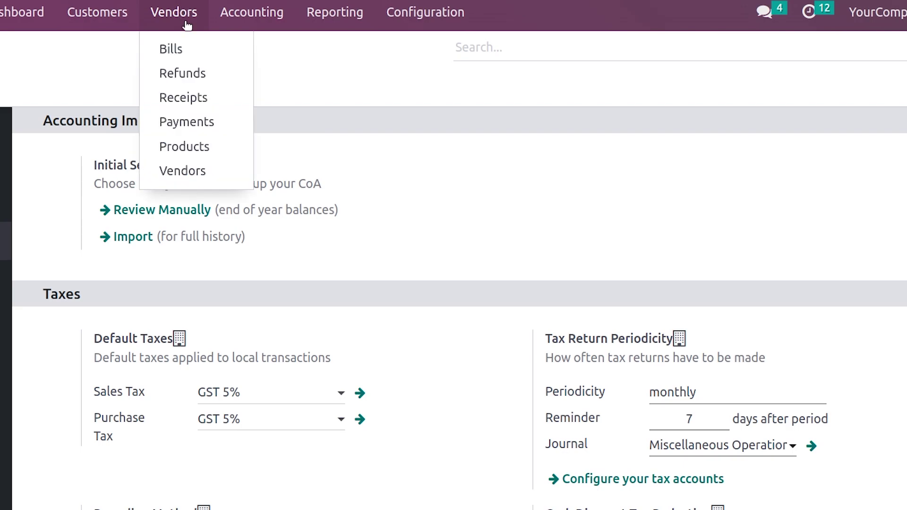
- Create a new purchase receipt with Azure Interior as the vendor
click(210, 98)
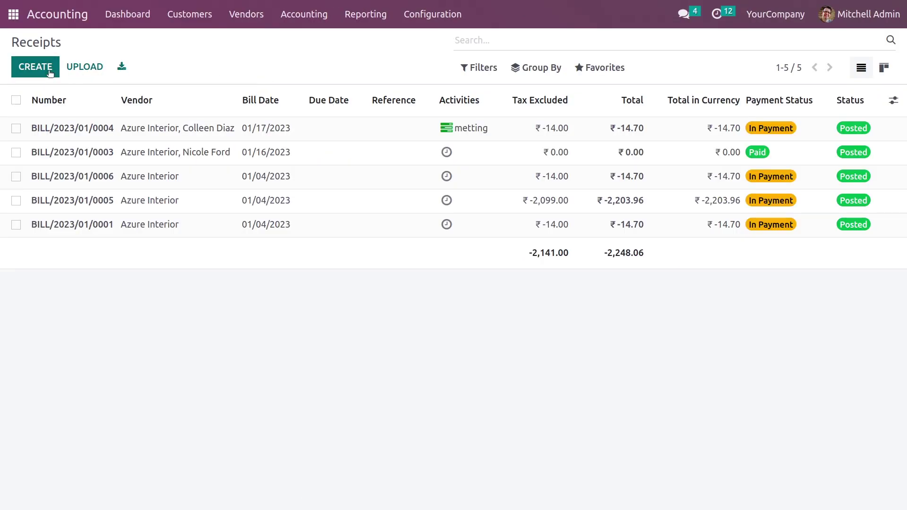
click(50, 71)
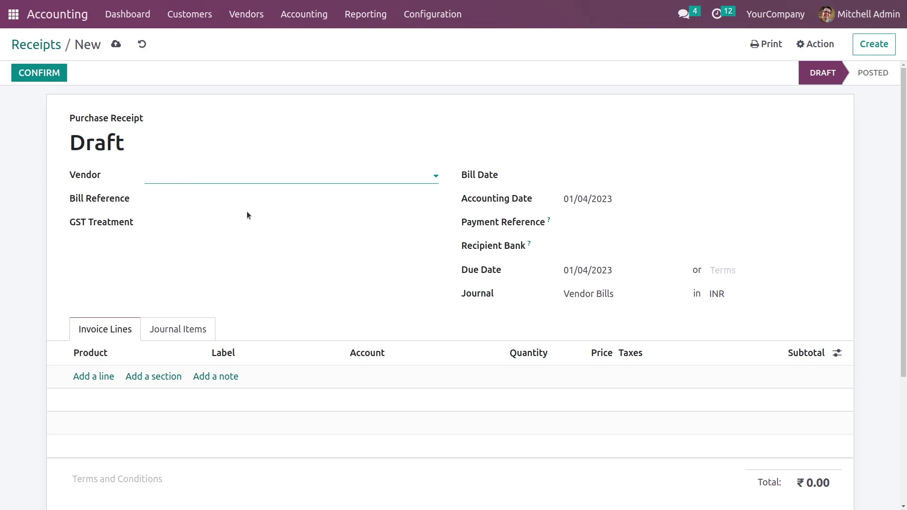
click(209, 179)
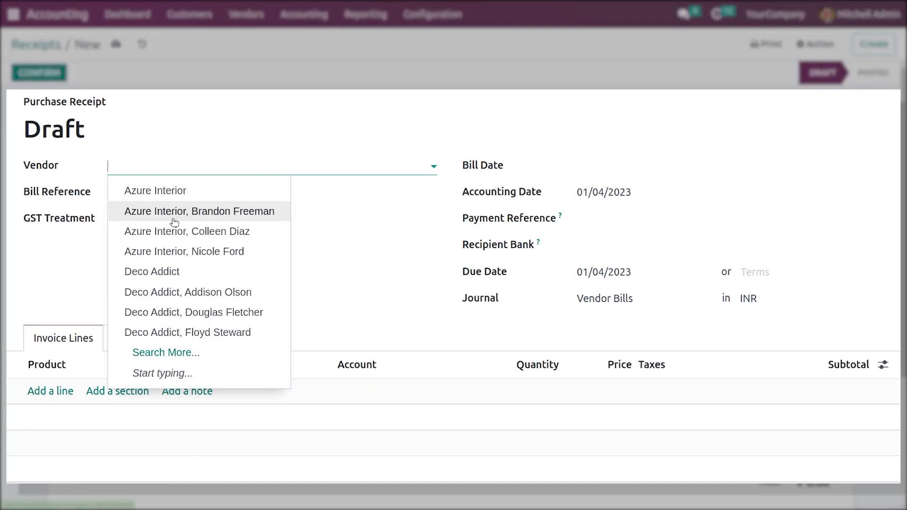
click(199, 196)
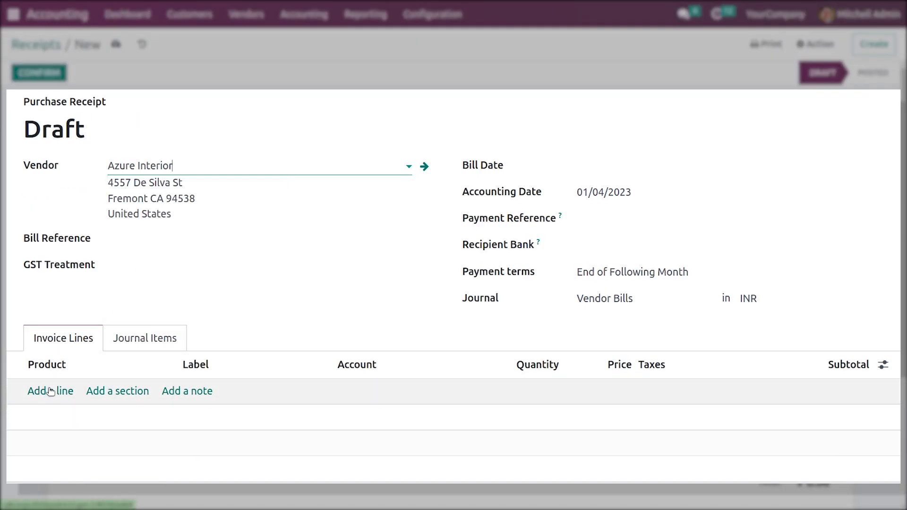
- Add lines for [E-COM07] Large Cabinet at 800.00 and [E-COM10] Pedal Bin at 10.00
click(69, 392)
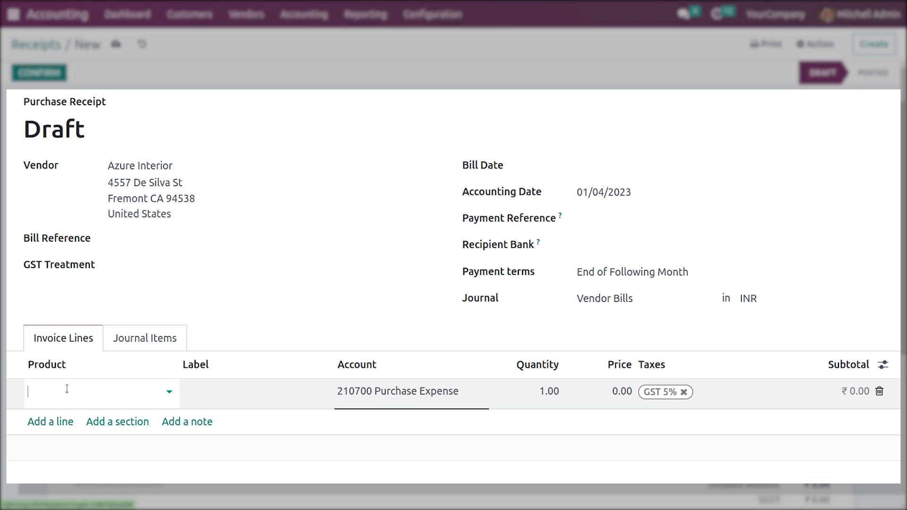
click(104, 205)
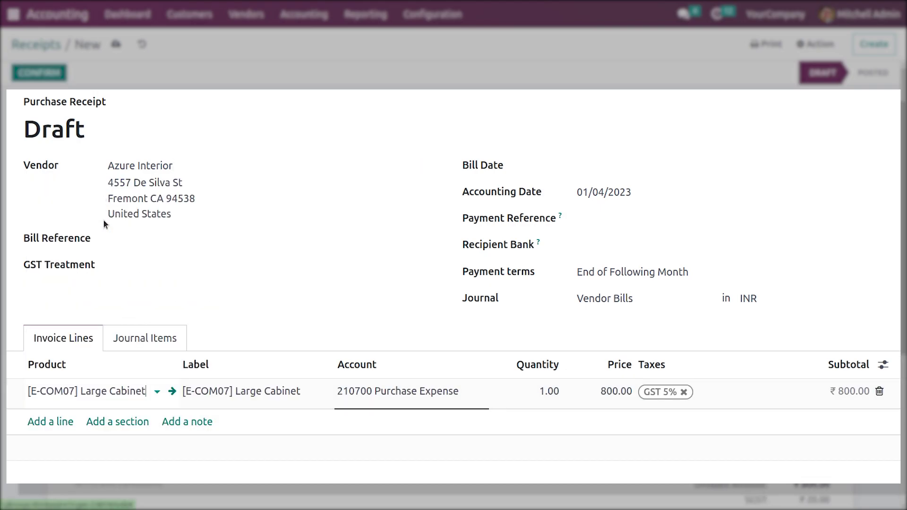
click(64, 421)
click(81, 414)
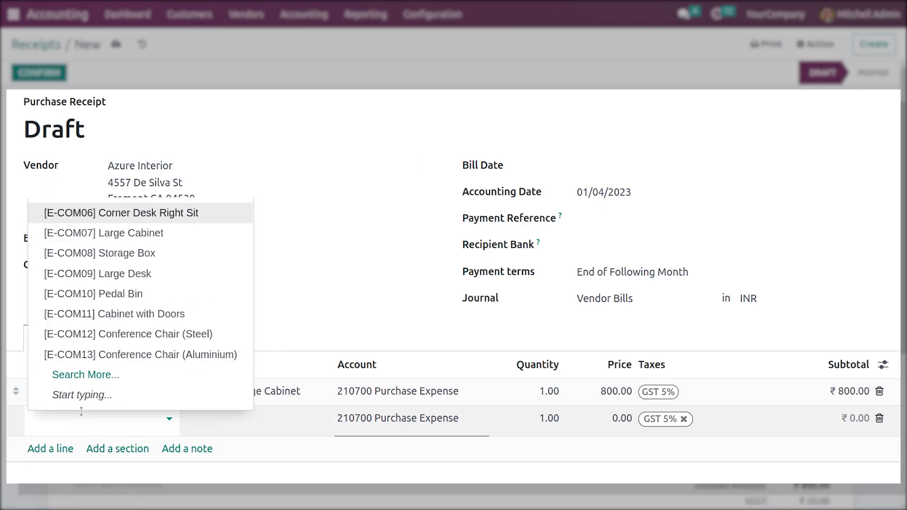
click(164, 293)
click(150, 241)
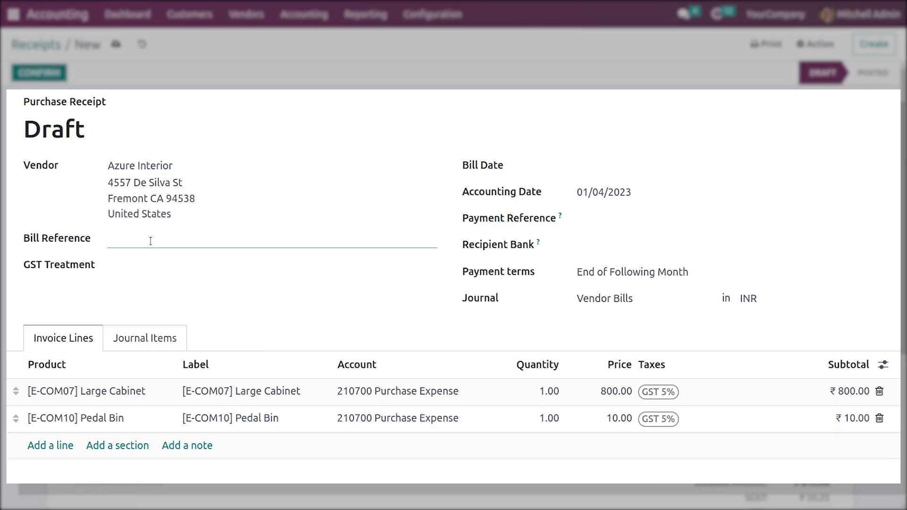
- Set the receipt's GST treatment to Consumer and bill date to 01/04/2023
click(158, 268)
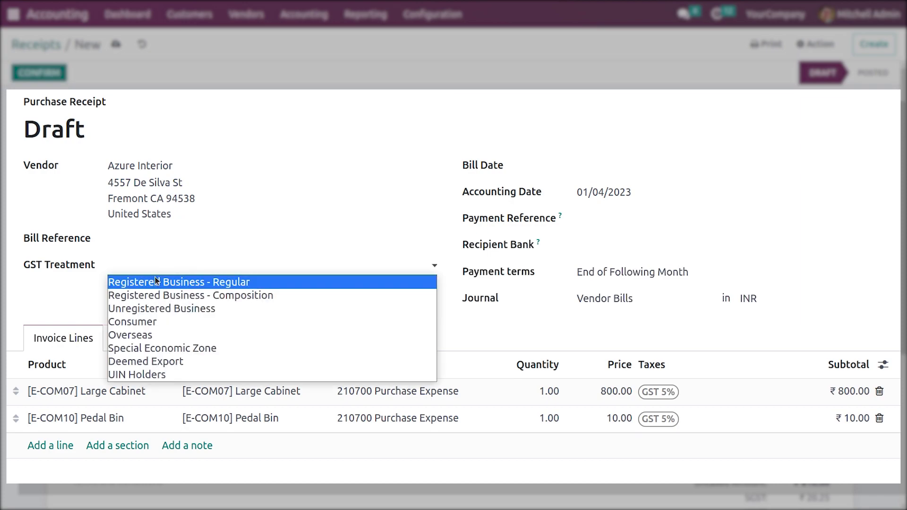
click(173, 322)
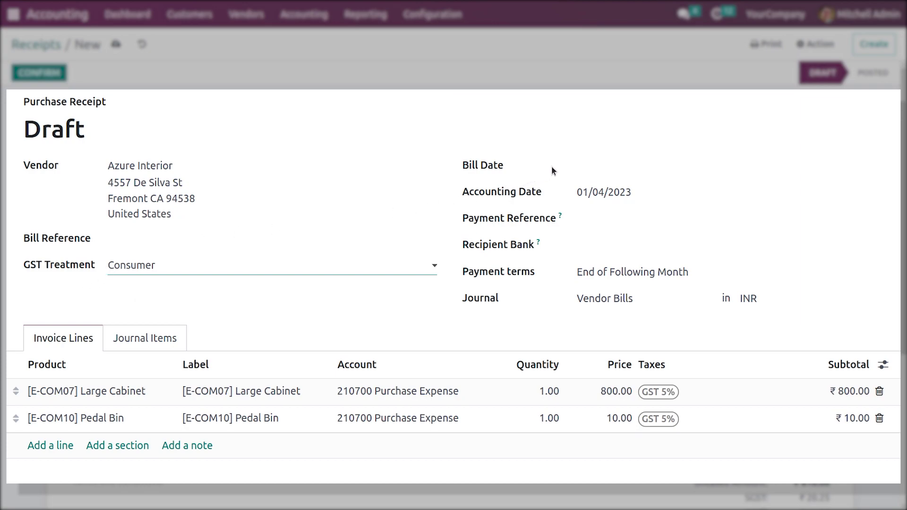
click(580, 168)
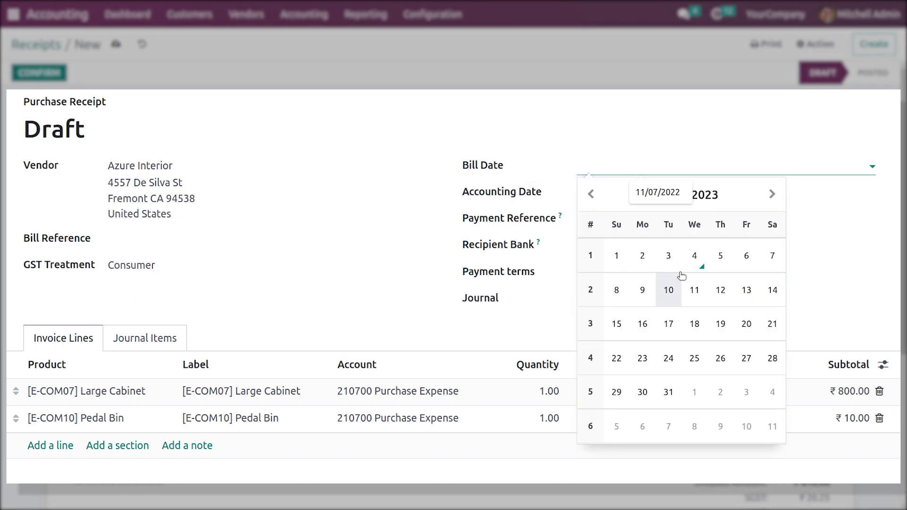
click(696, 261)
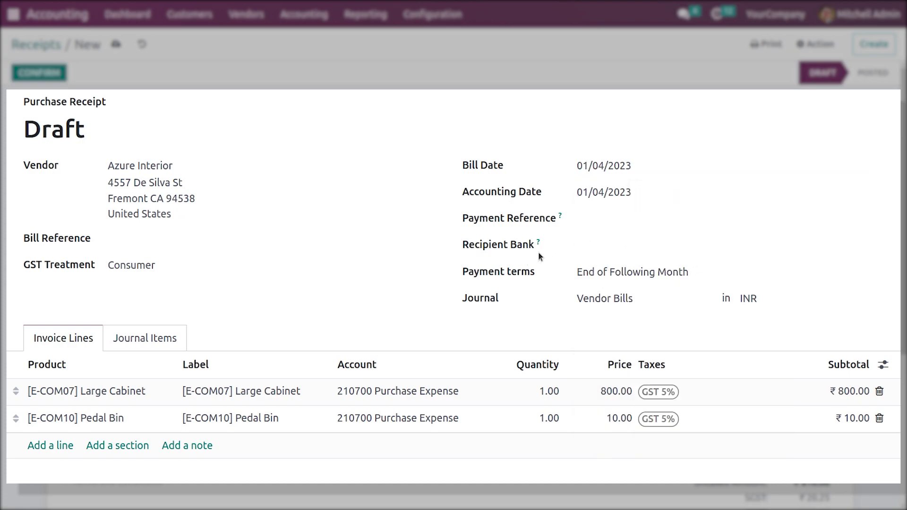
- Leave Recipient Bank empty and keep the Vendor Bills journal
click(630, 247)
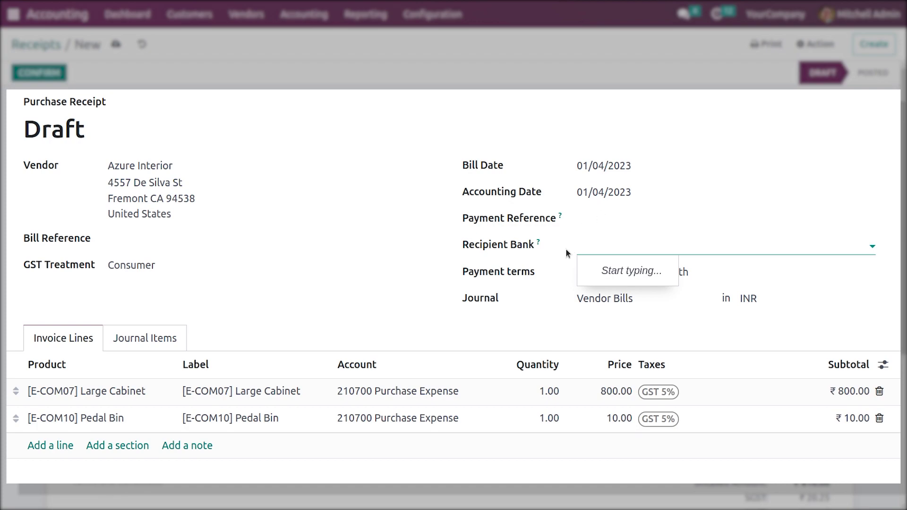
click(518, 304)
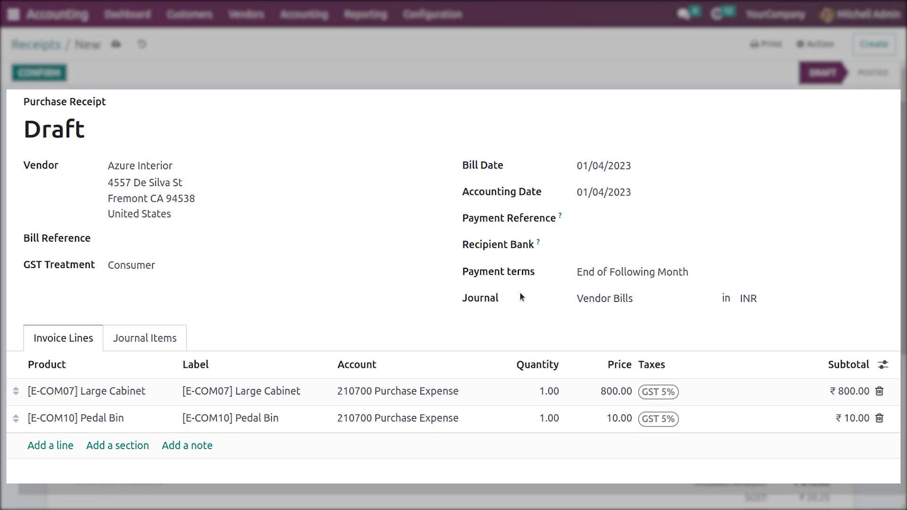
click(635, 301)
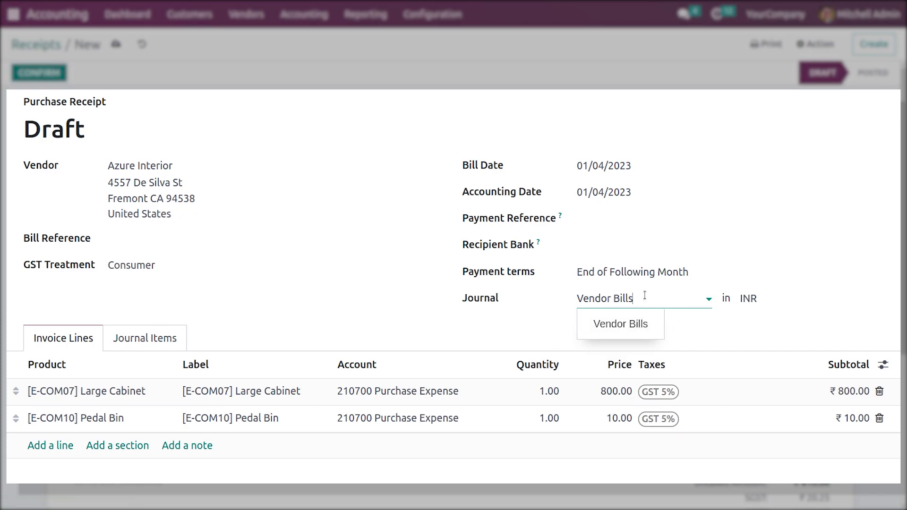
- Confirm the receipt as BILL/2023/01/0008 and pay its ₹850.50 from the Bank journal
click(719, 308)
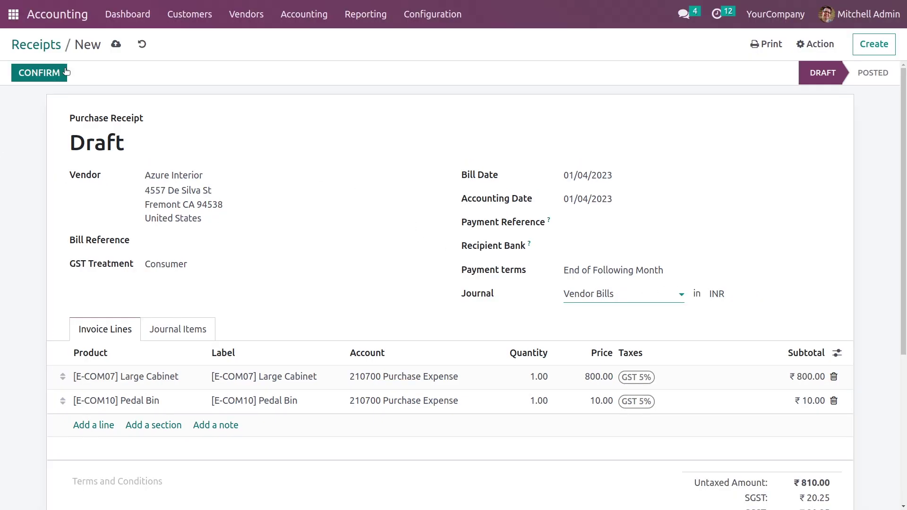
click(65, 71)
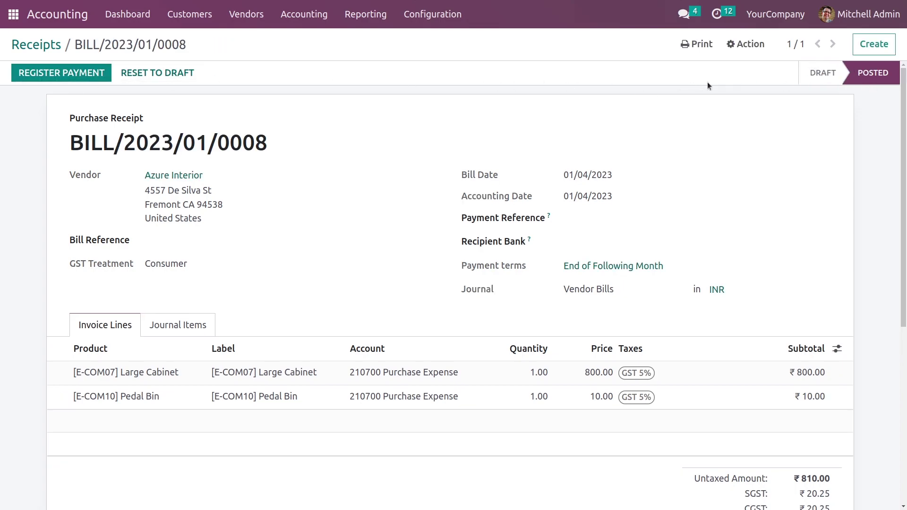
click(31, 72)
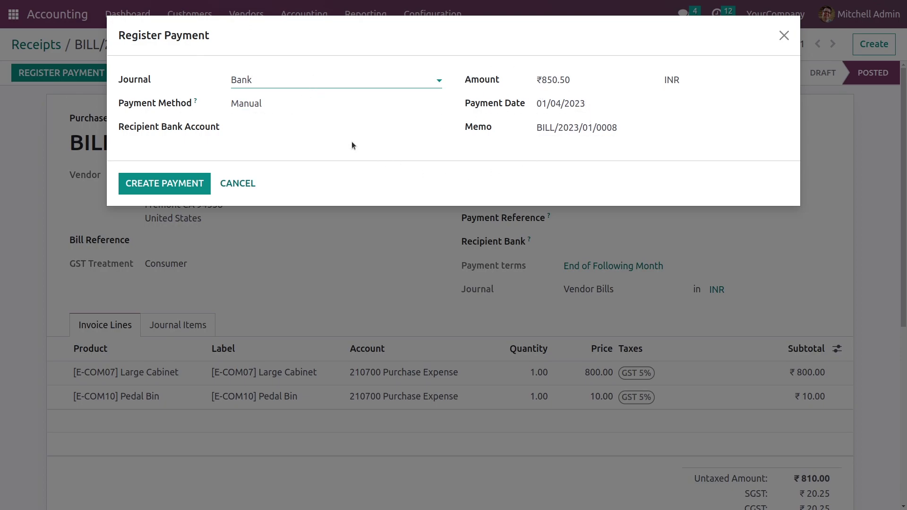
click(579, 78)
click(186, 184)
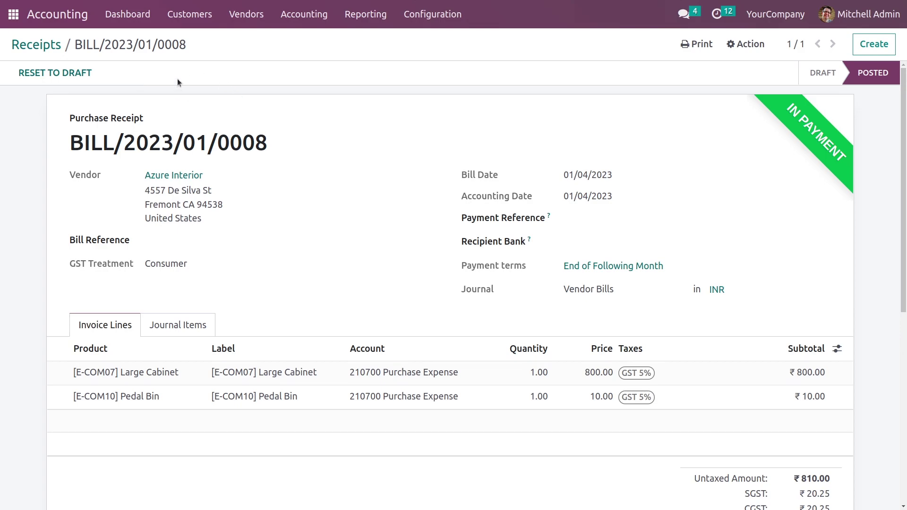
- Start a new vendor bill for Azure Interior with GST treatment Consumer
click(246, 14)
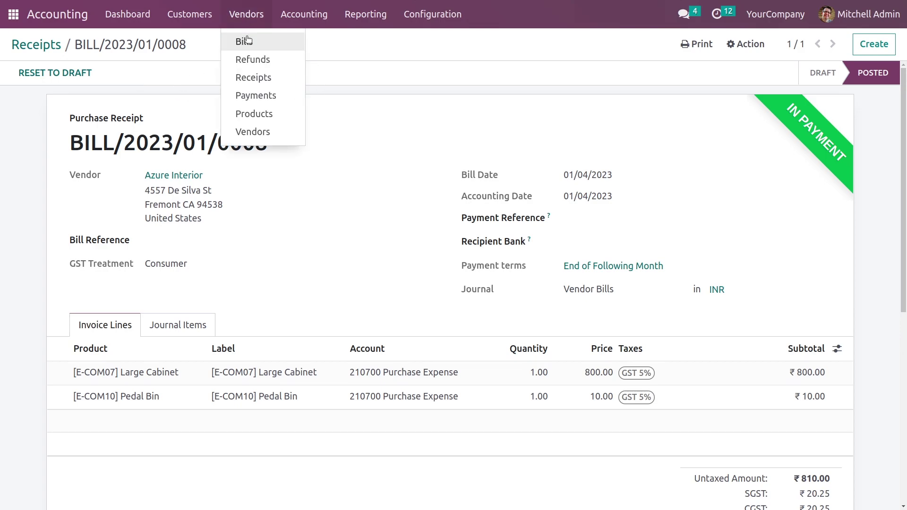
click(245, 37)
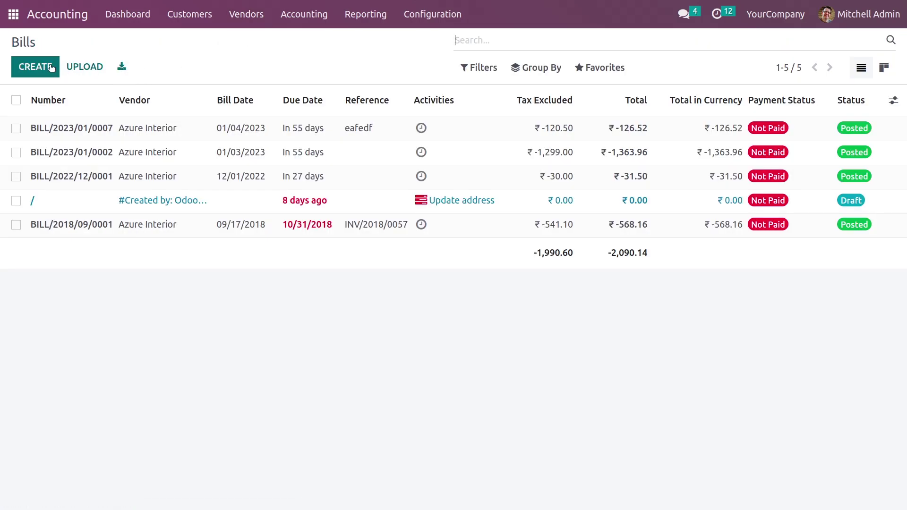
click(51, 68)
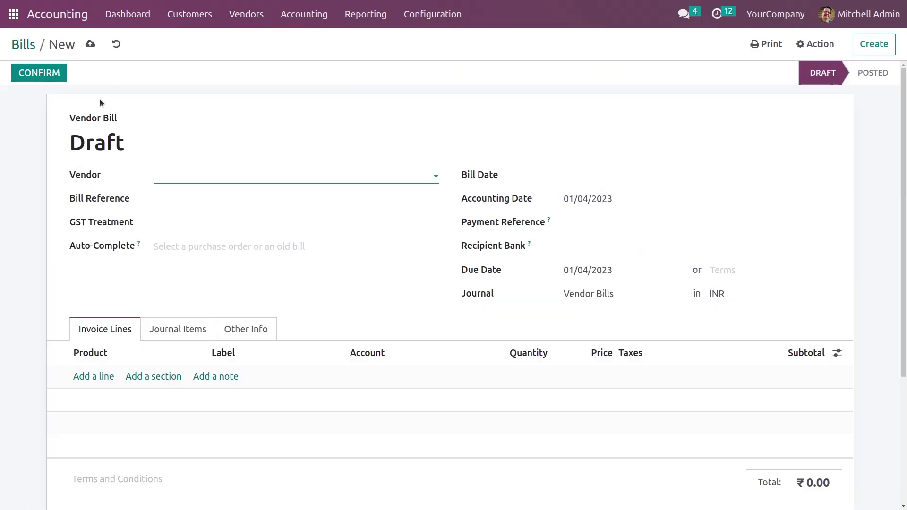
click(198, 175)
click(202, 197)
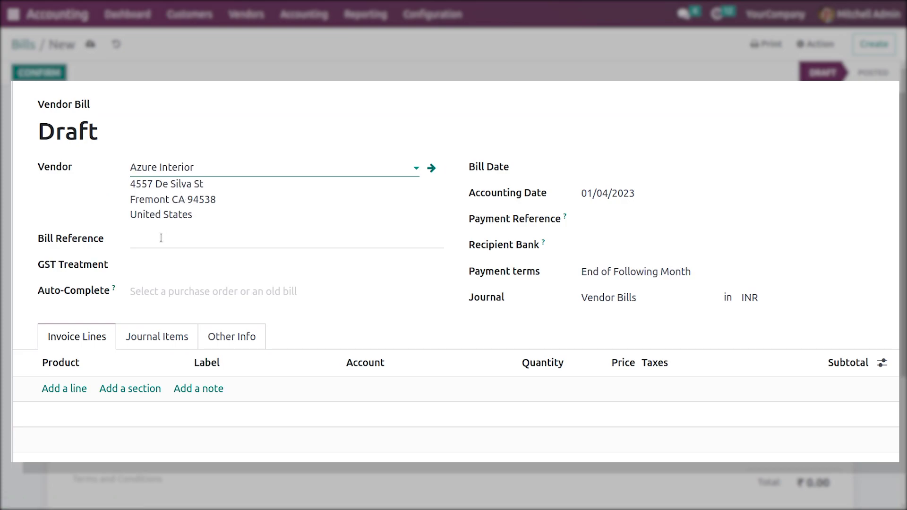
click(181, 240)
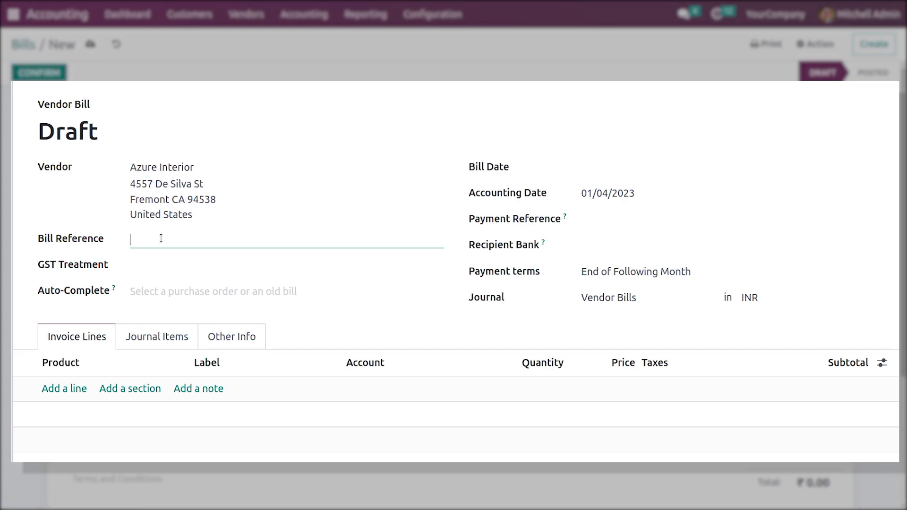
click(172, 267)
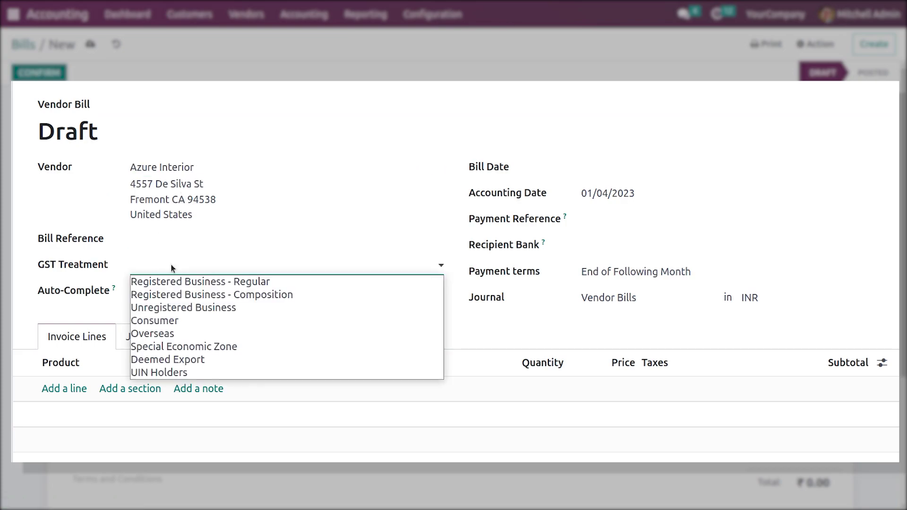
click(177, 321)
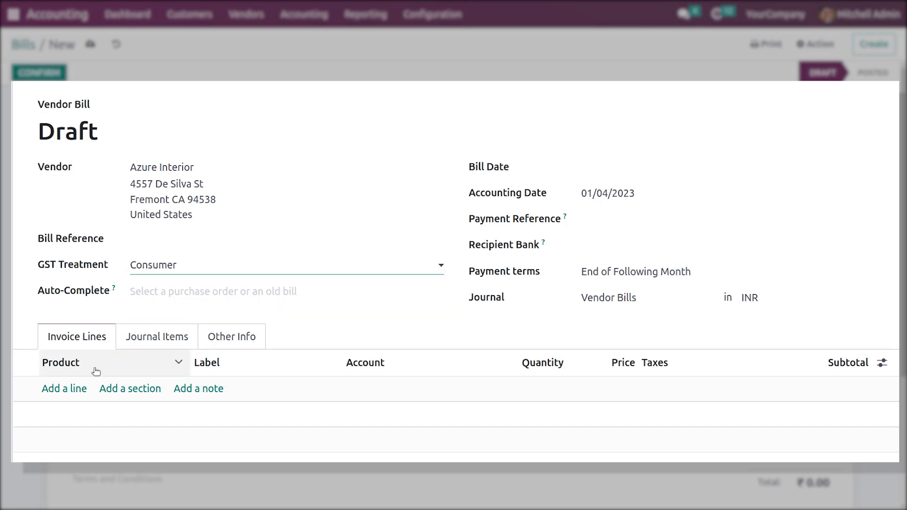
- Add a Storage Box line, set bill date 01/04/2023, and confirm as BILL/2023/01/0009
click(75, 389)
click(75, 390)
click(142, 227)
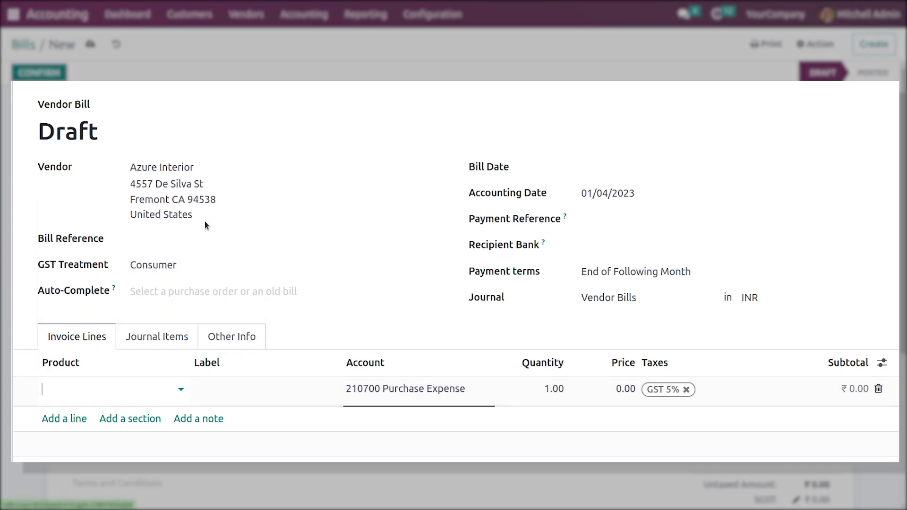
click(598, 168)
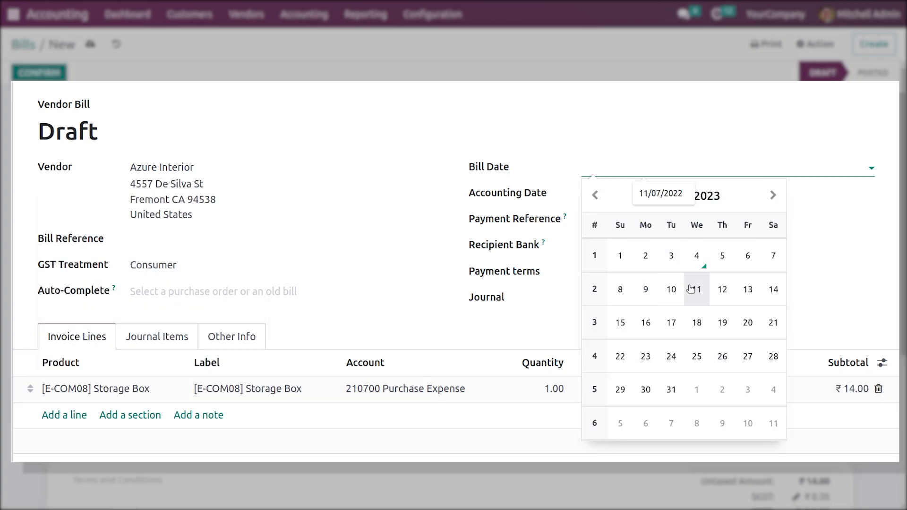
click(696, 256)
click(38, 72)
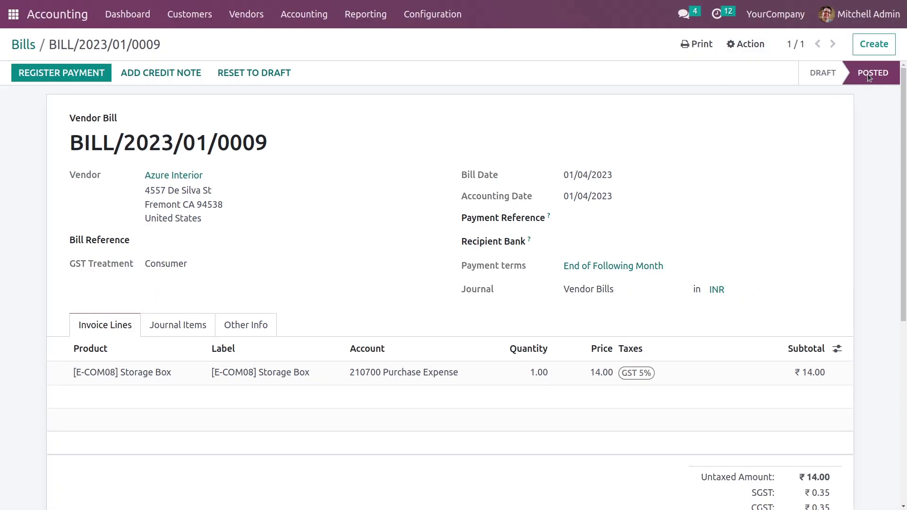
- Register the ₹14.70 bank payment for BILL/2023/01/0009
click(75, 72)
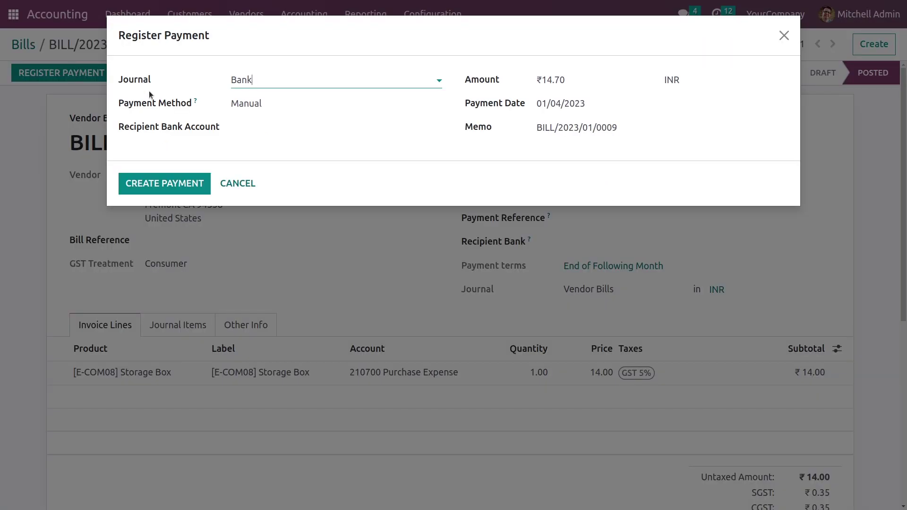
click(189, 183)
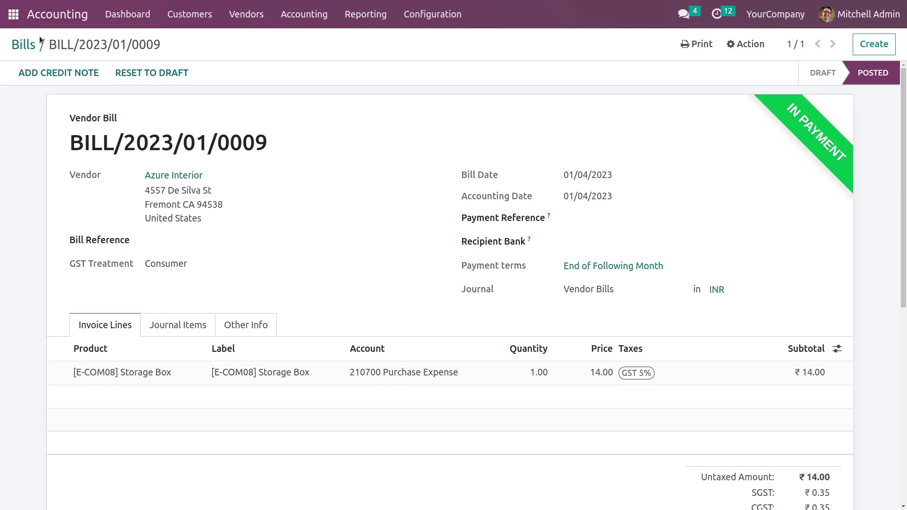
click(19, 24)
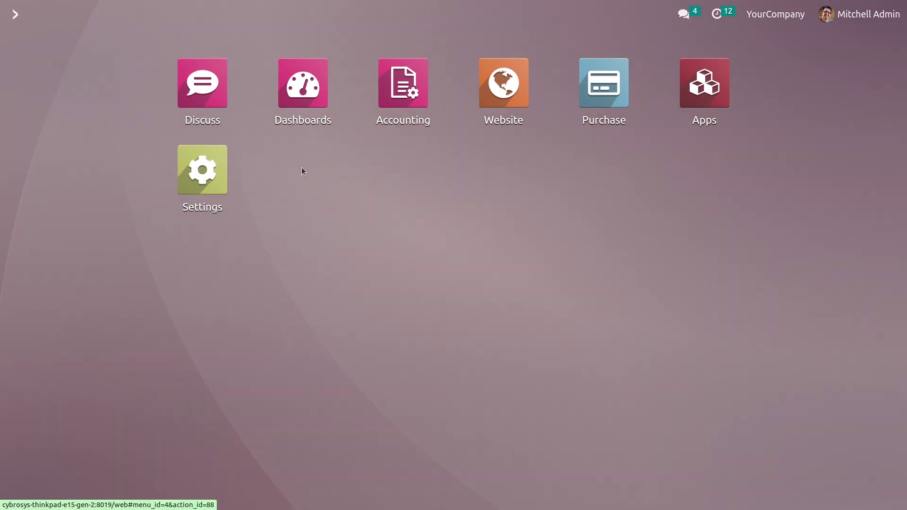